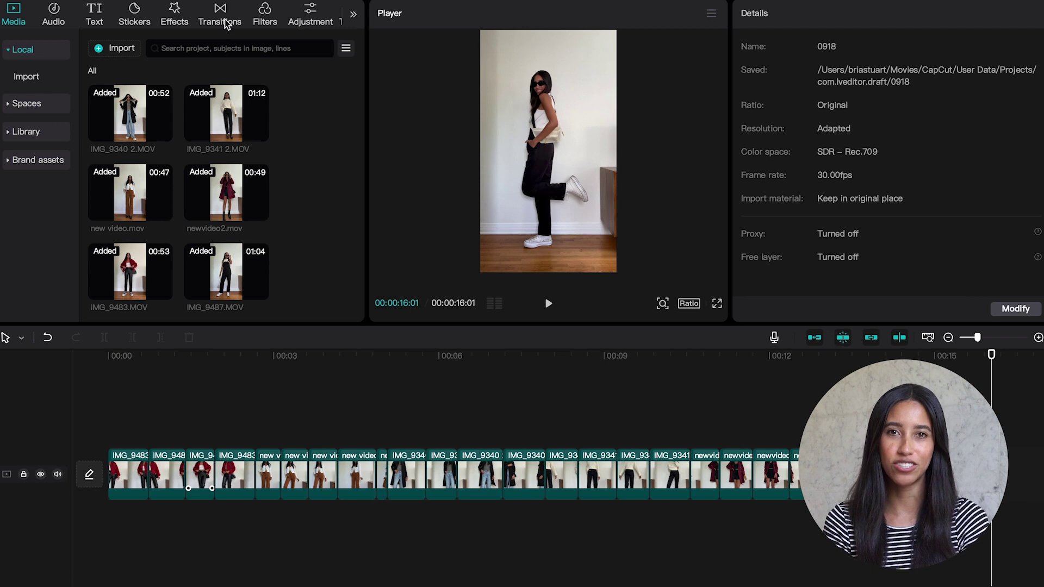
Bring up the Glitch category in the Transitions library
{"action": "left_click", "coordinate": [226, 24]}
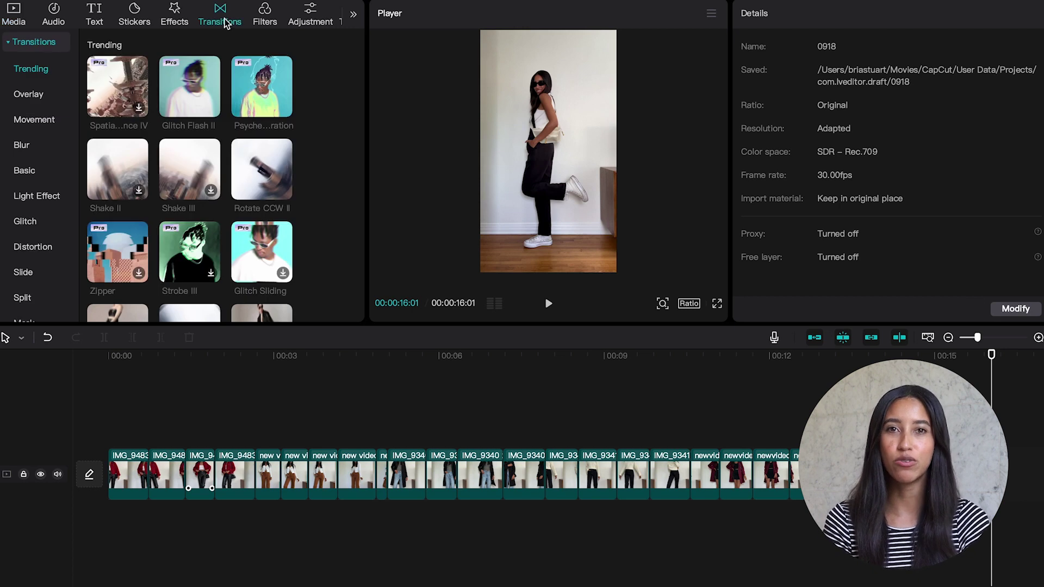
{"action": "scroll", "coordinate": [314, 109], "scroll_direction": "down", "scroll_amount": 3}
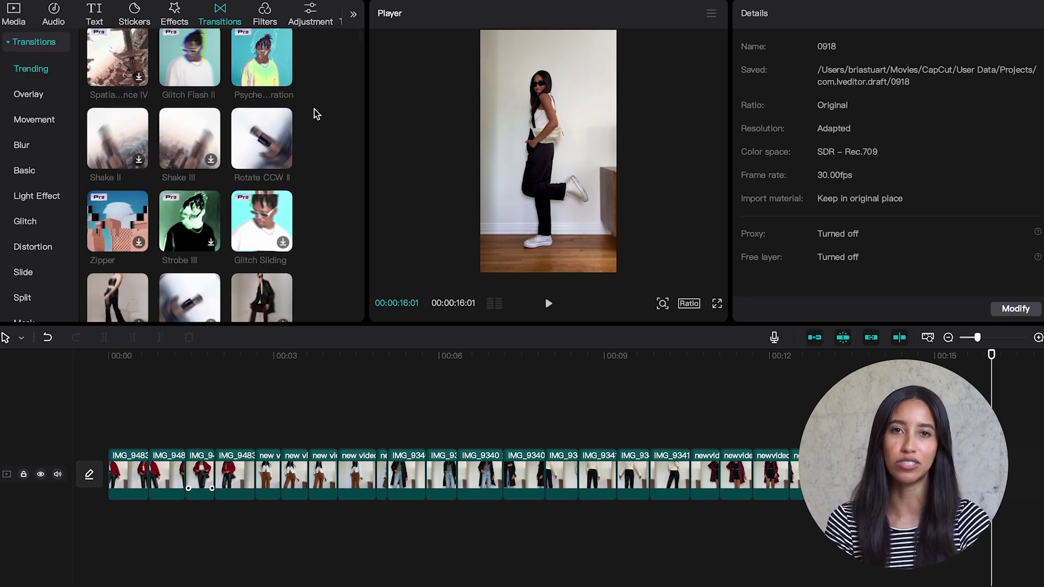
{"action": "scroll", "coordinate": [314, 115], "scroll_direction": "down", "scroll_amount": 3}
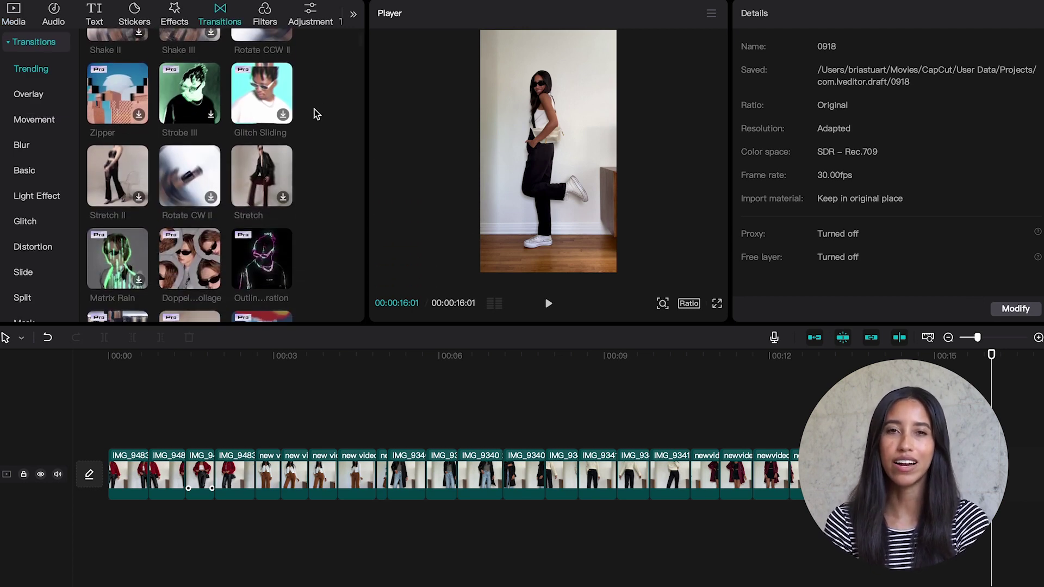
{"action": "scroll", "coordinate": [316, 114], "scroll_direction": "down", "scroll_amount": 1}
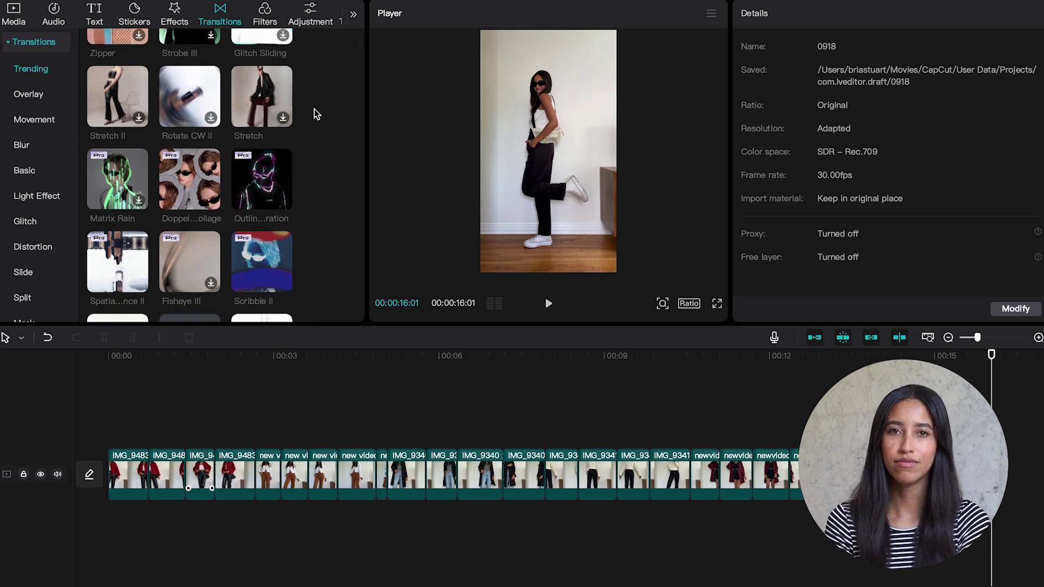
{"action": "scroll", "coordinate": [316, 114], "scroll_direction": "down", "scroll_amount": 5}
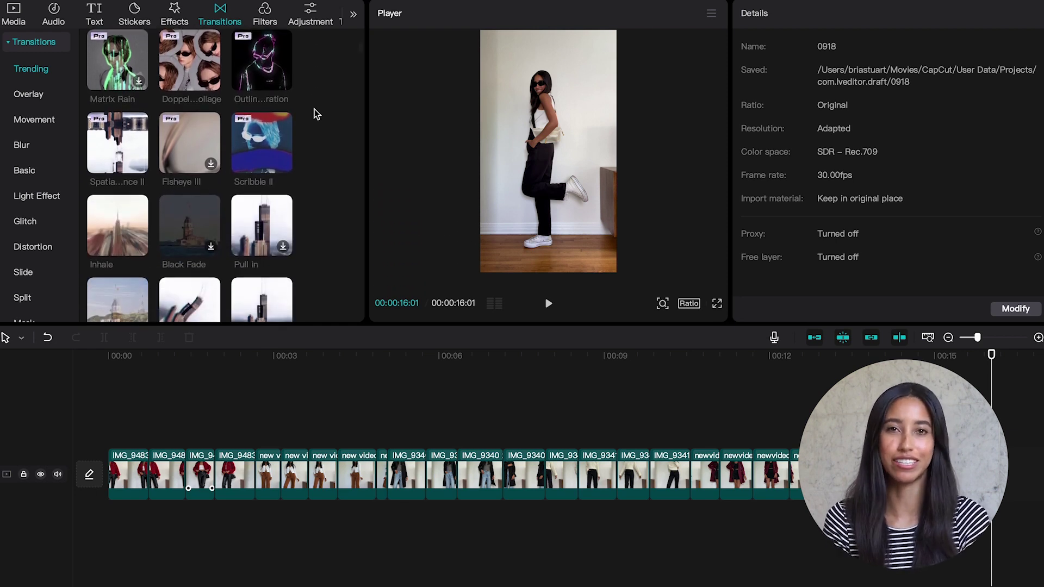
{"action": "scroll", "coordinate": [316, 113], "scroll_direction": "down", "scroll_amount": 3}
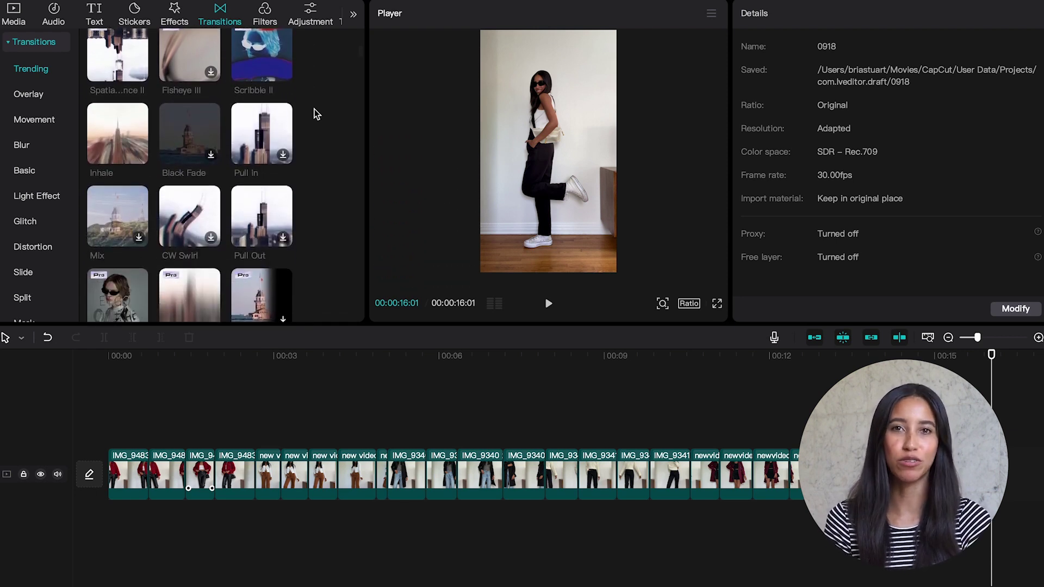
{"action": "scroll", "coordinate": [316, 114], "scroll_direction": "down", "scroll_amount": 5}
{"action": "left_click", "coordinate": [36, 222]}
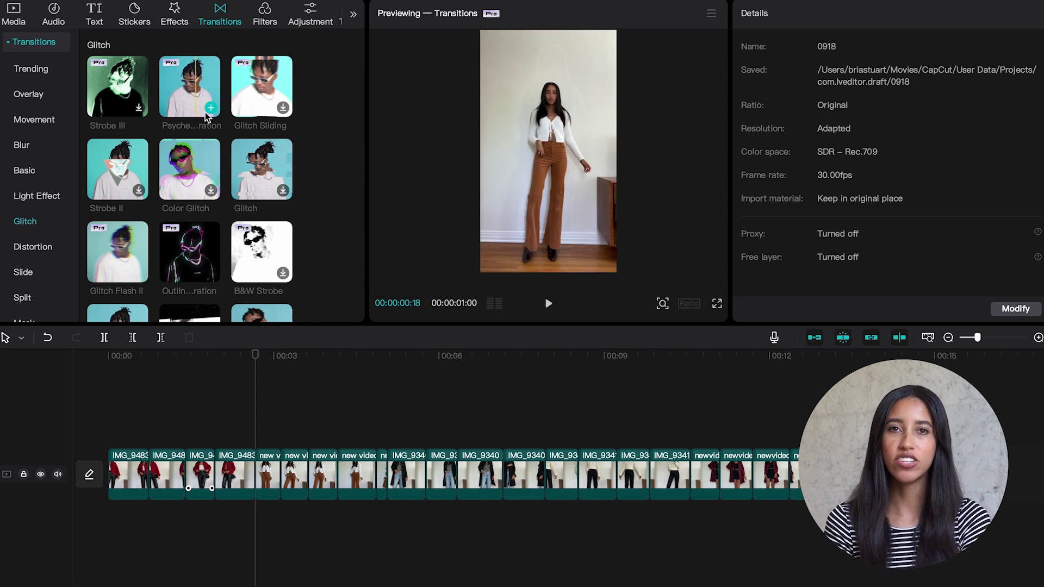
Place Psychedelic Vibration, Color Glitch and Glitch Flash between outfit clips and preview playback
{"action": "left_click_drag", "start_coordinate": [202, 100], "coordinate": [254, 478]}
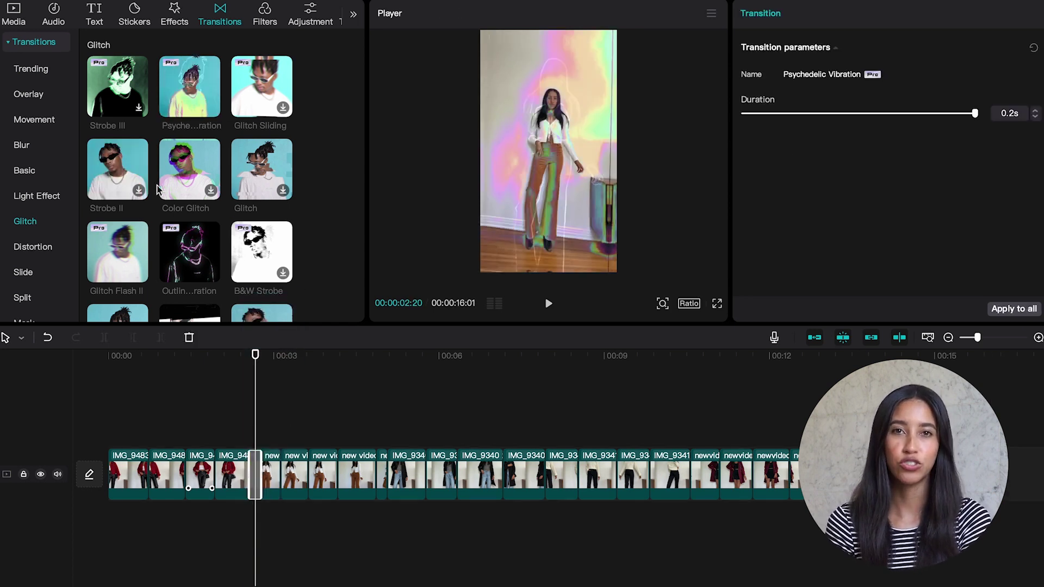
{"action": "left_click_drag", "start_coordinate": [190, 169], "coordinate": [545, 477]}
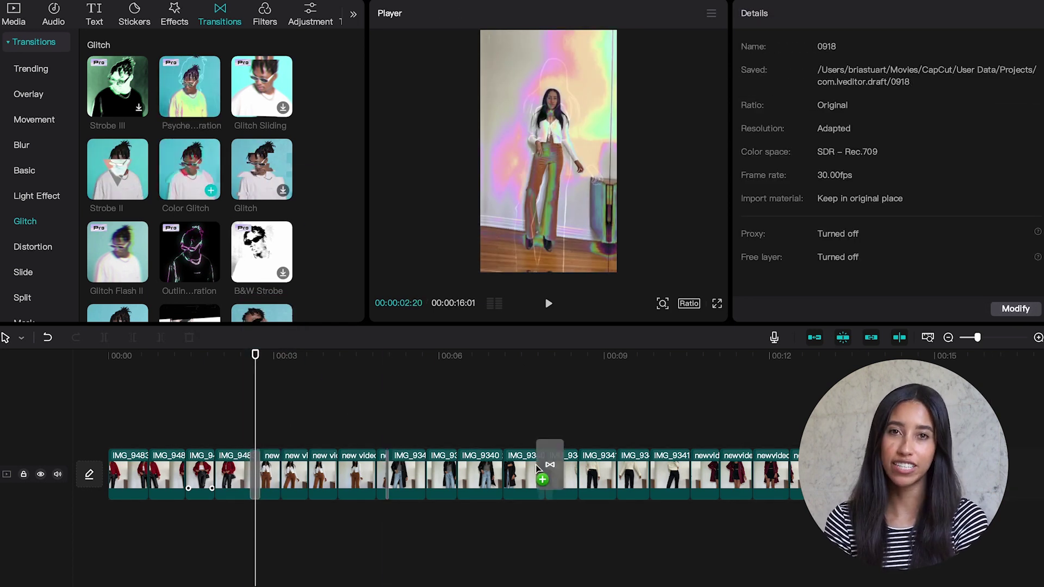
{"action": "scroll", "coordinate": [337, 197], "scroll_direction": "down", "scroll_amount": 5}
{"action": "left_click_drag", "start_coordinate": [261, 180], "coordinate": [687, 479]}
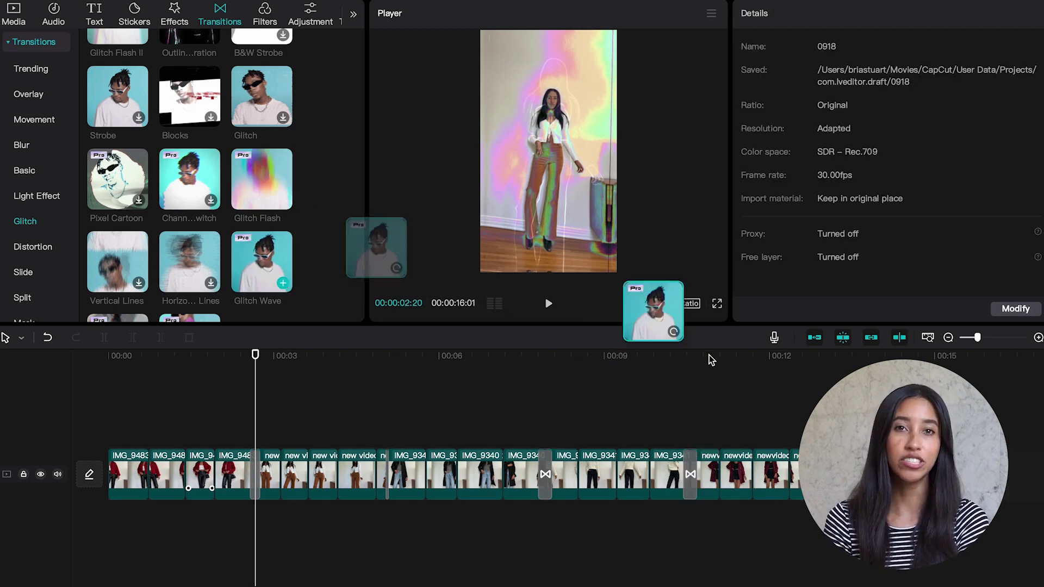
{"action": "key", "text": "space"}
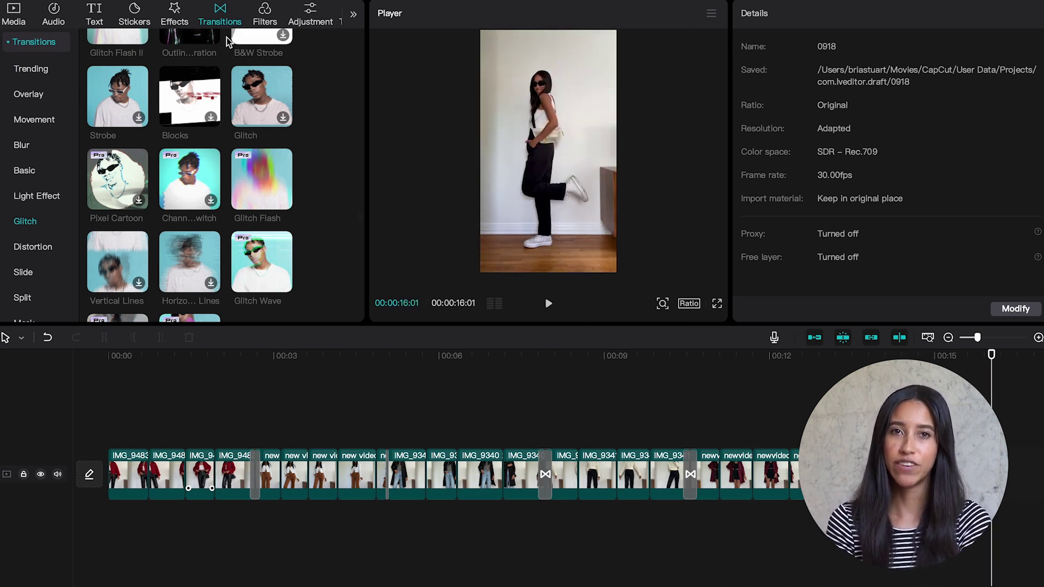
Show the Body effects collection in the Effects library
{"action": "left_click", "coordinate": [170, 22]}
{"action": "scroll", "coordinate": [59, 145], "scroll_direction": "down", "scroll_amount": 8}
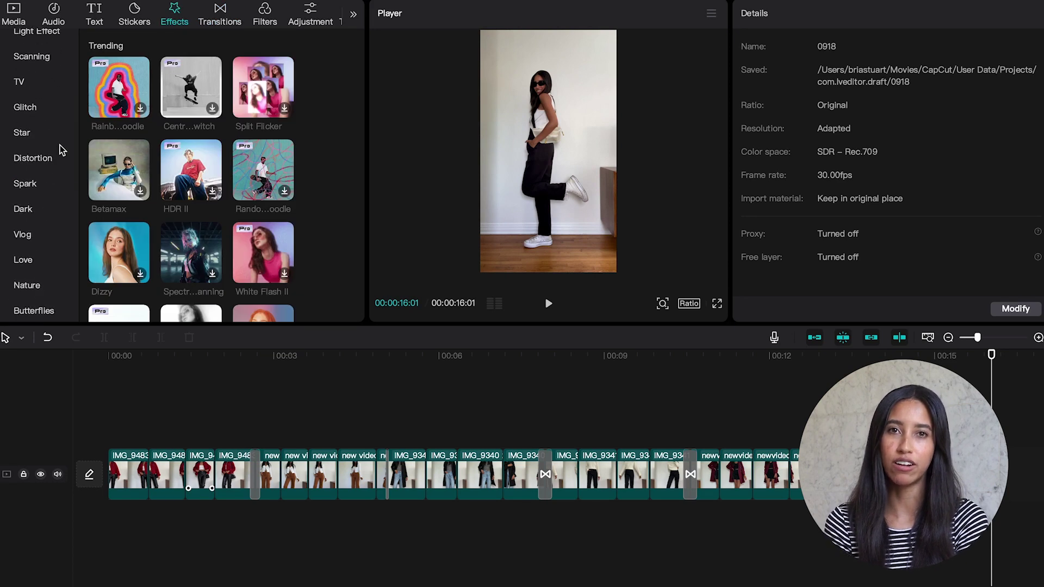
{"action": "scroll", "coordinate": [60, 145], "scroll_direction": "down", "scroll_amount": 5}
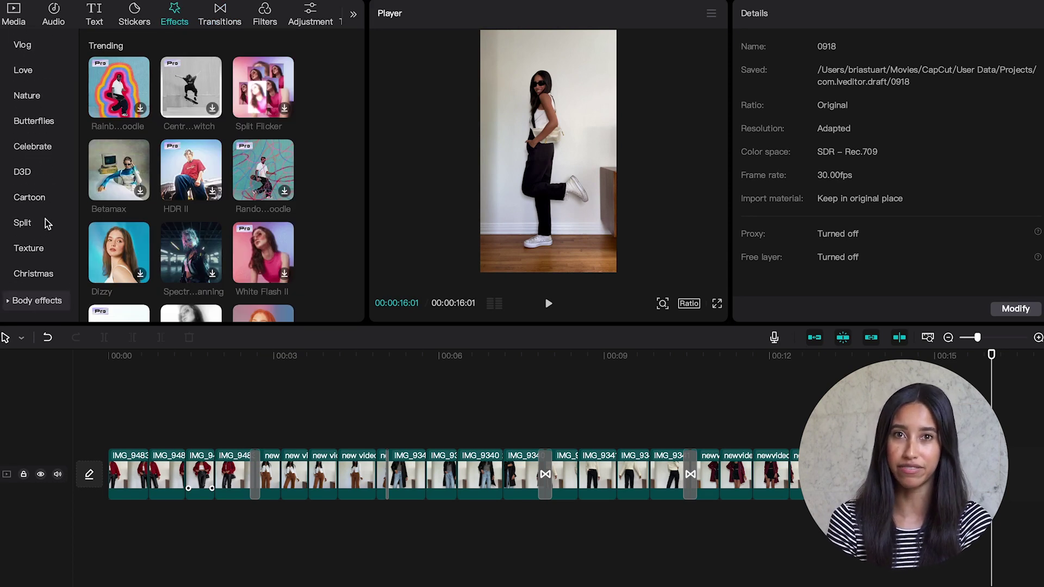
{"action": "left_click", "coordinate": [34, 302]}
{"action": "scroll", "coordinate": [56, 298], "scroll_direction": "down", "scroll_amount": 10}
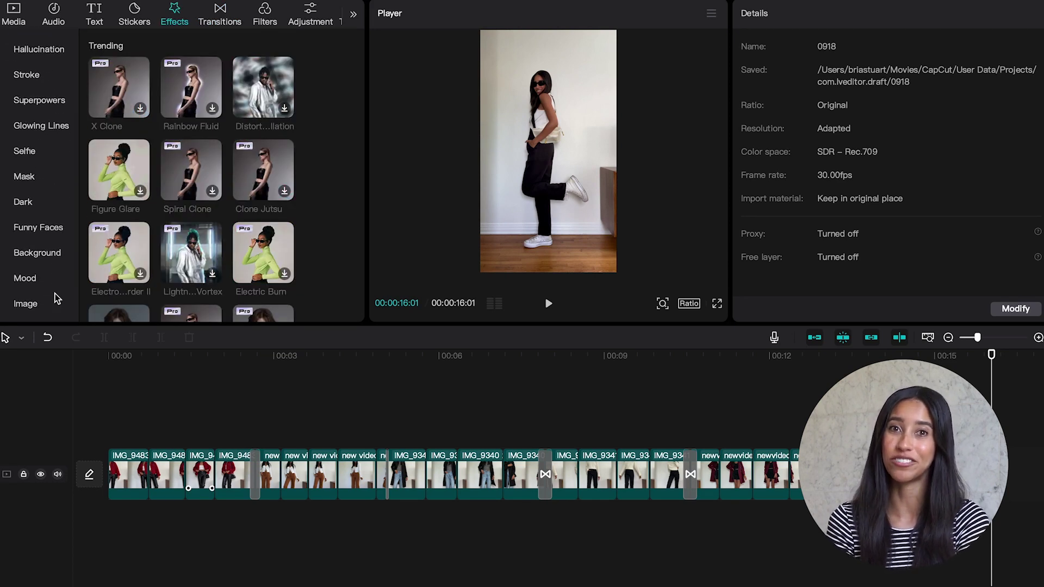
Try the Big Mouth effect from Funny Faces at the video start, then show Glowing Lines
{"action": "left_click", "coordinate": [47, 205]}
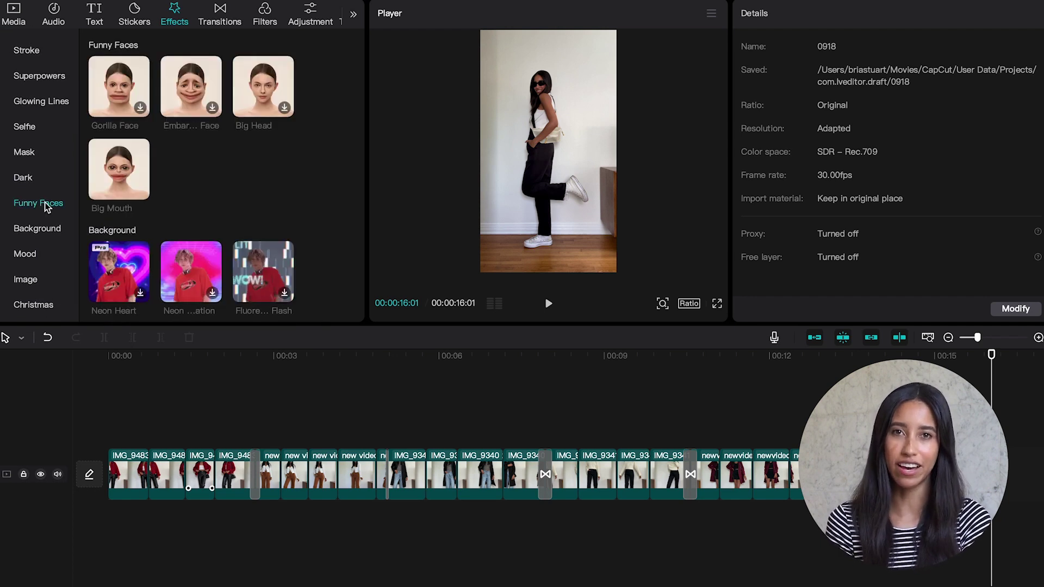
{"action": "left_click", "coordinate": [119, 175]}
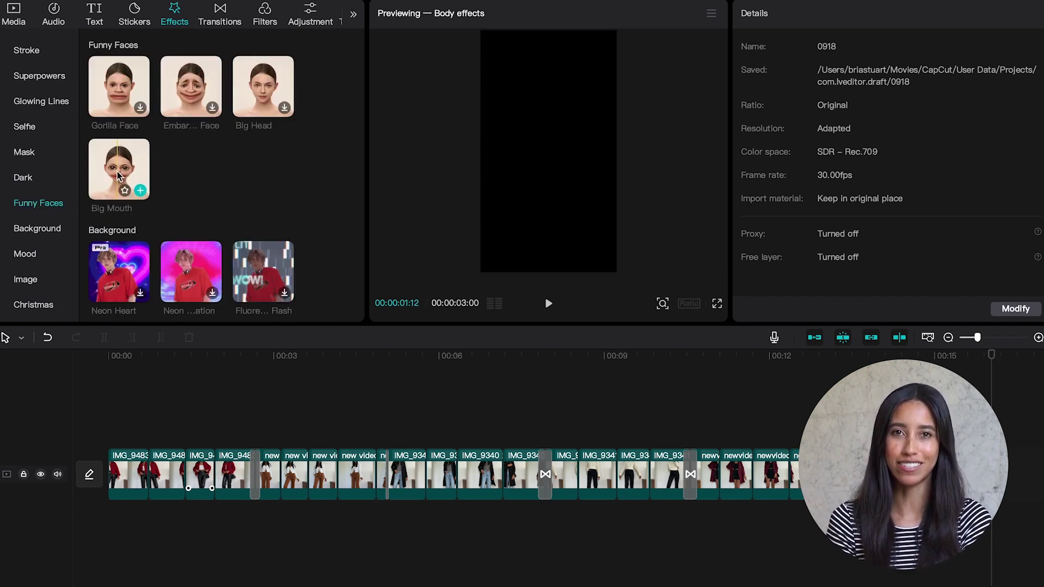
{"action": "left_click_drag", "start_coordinate": [119, 185], "coordinate": [134, 478]}
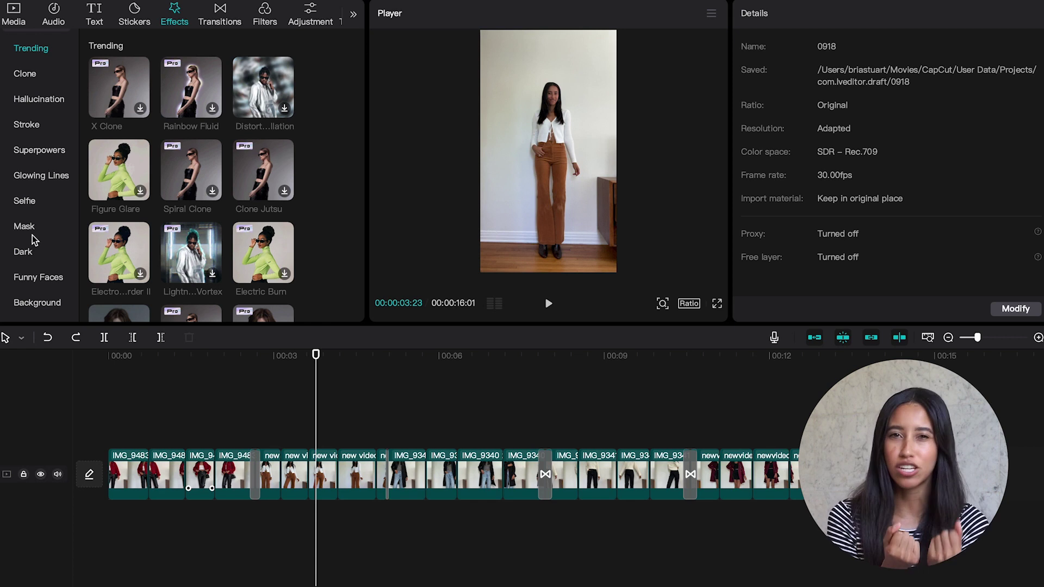
{"action": "left_click", "coordinate": [41, 178]}
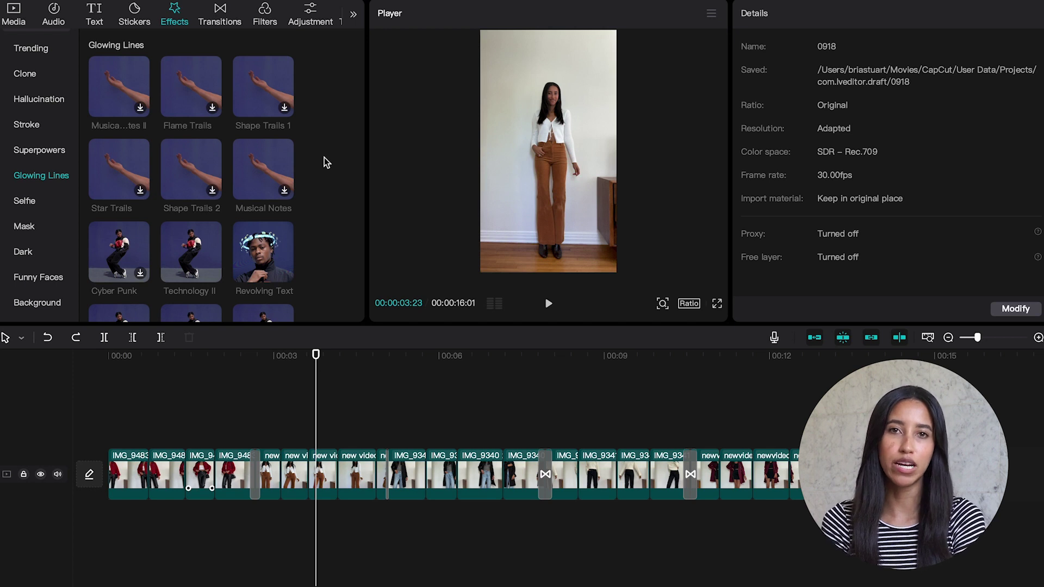
Apply Club Hearts, Devil's Tail, Enveloping Lightning and Technology II to four outfit clips
{"action": "scroll", "coordinate": [325, 158], "scroll_direction": "down", "scroll_amount": 5}
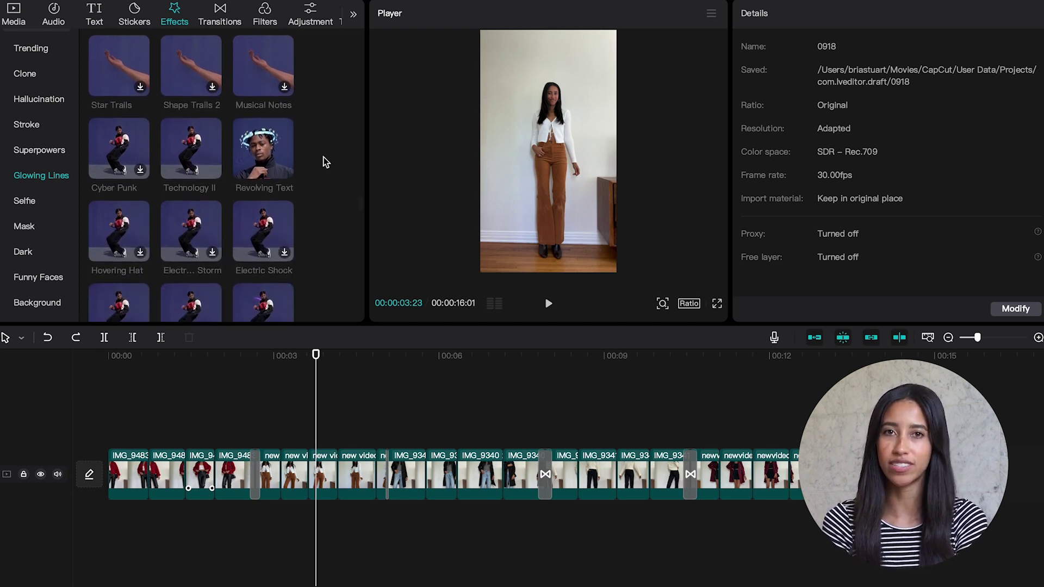
{"action": "scroll", "coordinate": [324, 157], "scroll_direction": "down", "scroll_amount": 8}
{"action": "left_click_drag", "start_coordinate": [264, 174], "coordinate": [128, 466]}
{"action": "scroll", "coordinate": [202, 218], "scroll_direction": "down", "scroll_amount": 8}
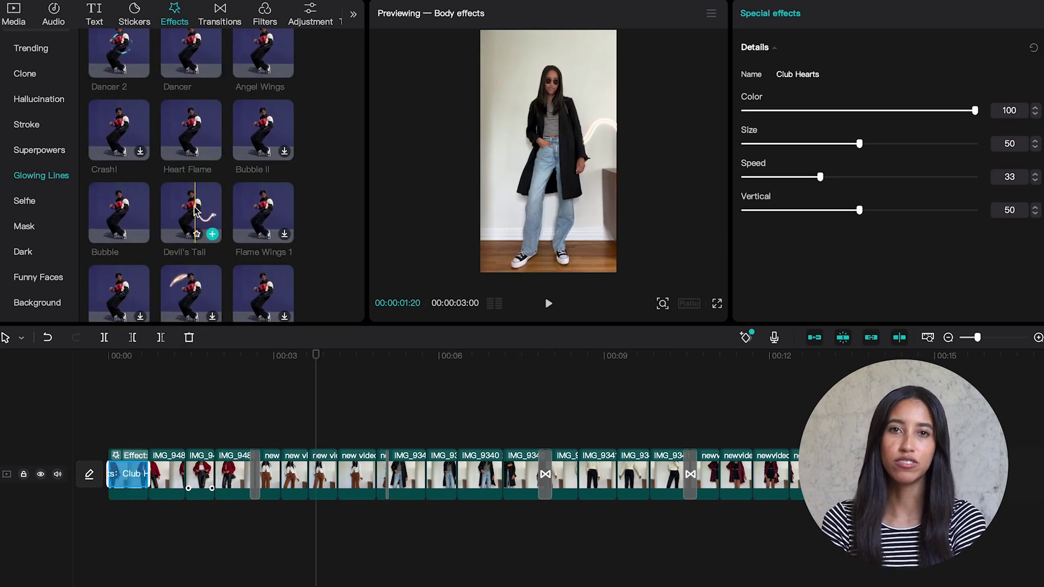
{"action": "left_click_drag", "start_coordinate": [201, 223], "coordinate": [274, 475]}
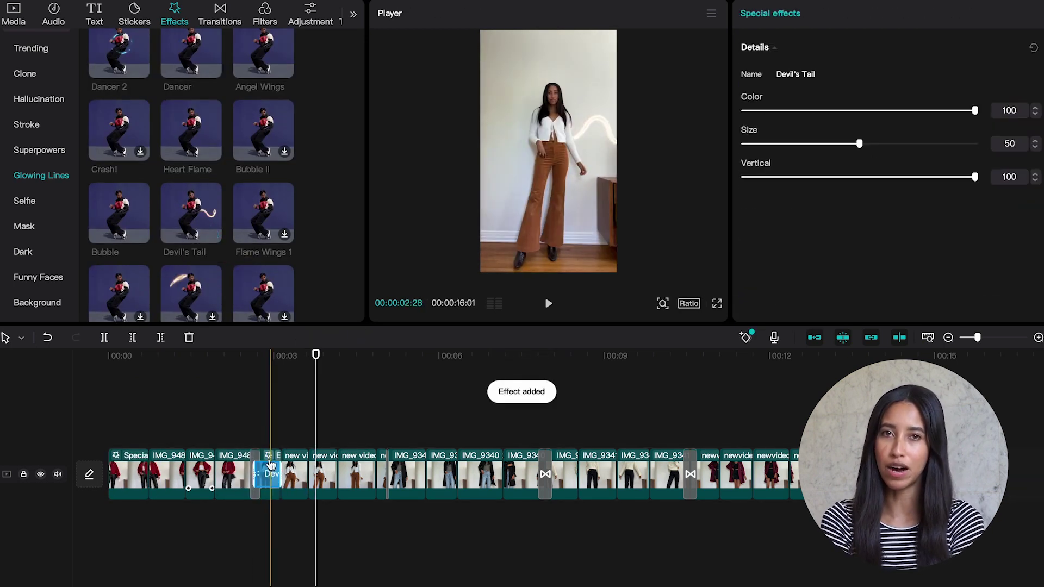
{"action": "scroll", "coordinate": [294, 224], "scroll_direction": "down", "scroll_amount": 5}
{"action": "left_click_drag", "start_coordinate": [191, 158], "coordinate": [519, 478]}
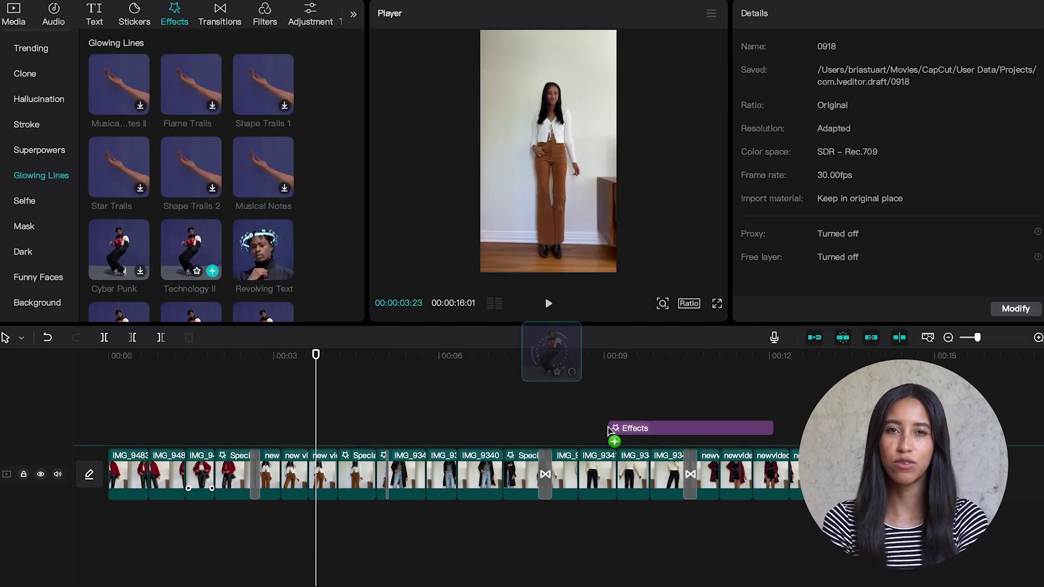
{"action": "left_click_drag", "start_coordinate": [550, 350], "coordinate": [658, 477]}
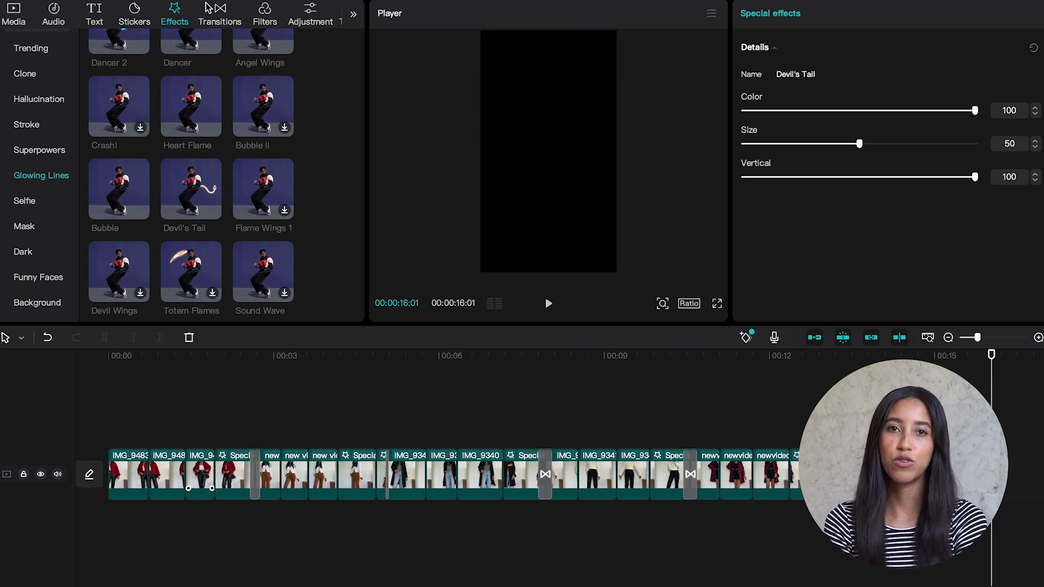
Place the Make Anything text template at the start of the timeline
{"action": "left_click", "coordinate": [96, 13]}
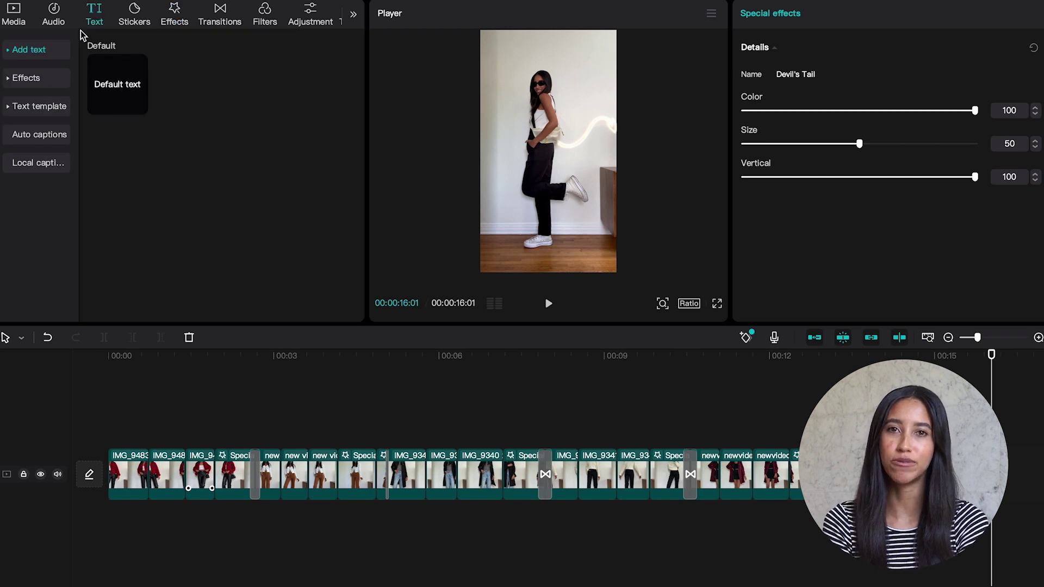
{"action": "left_click", "coordinate": [49, 106]}
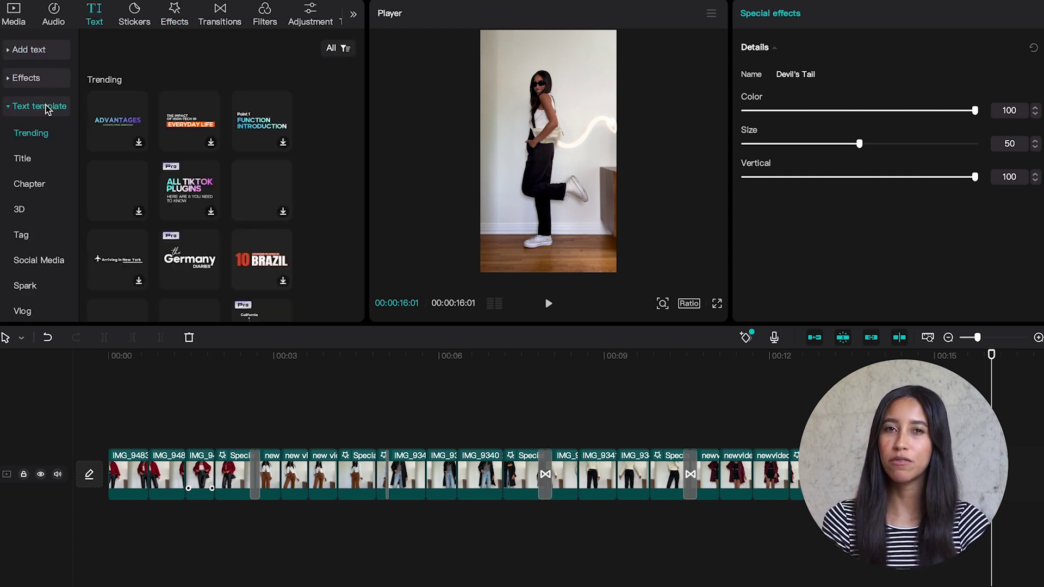
{"action": "scroll", "coordinate": [320, 169], "scroll_direction": "down", "scroll_amount": 6}
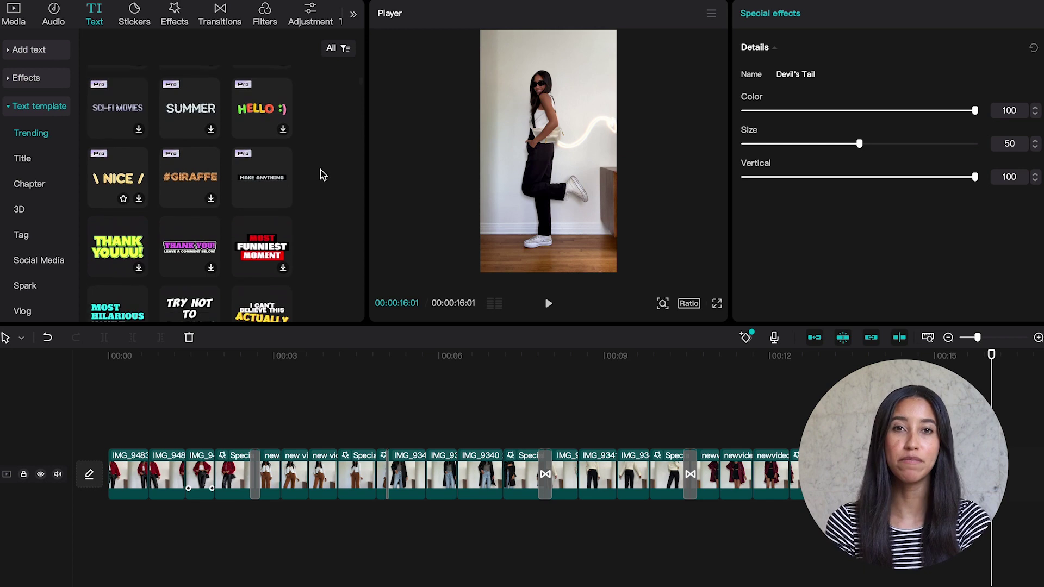
{"action": "left_click_drag", "start_coordinate": [263, 175], "coordinate": [108, 432]}
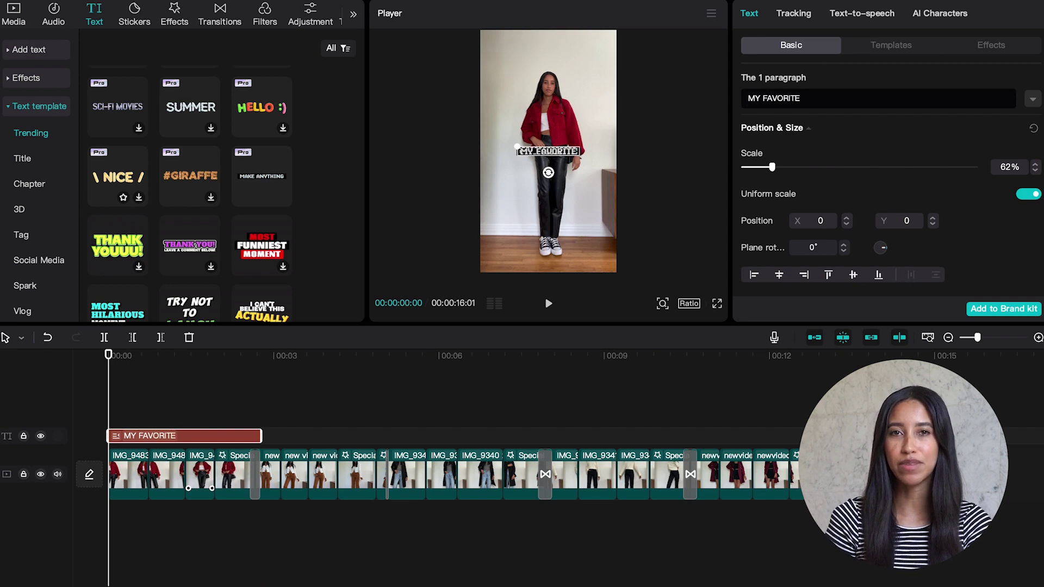
Add a second title line 'FALL' and enlarge the title to 224%
{"action": "key", "text": "Return"}
{"action": "type", "text": "FALL OUTFITS"}
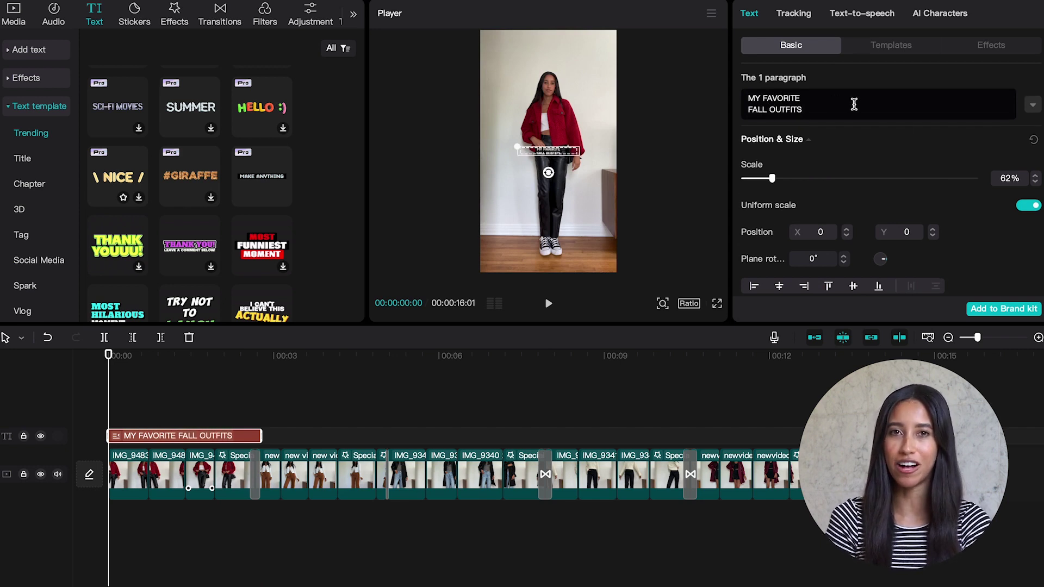
{"action": "left_click_drag", "start_coordinate": [774, 178], "coordinate": [852, 182]}
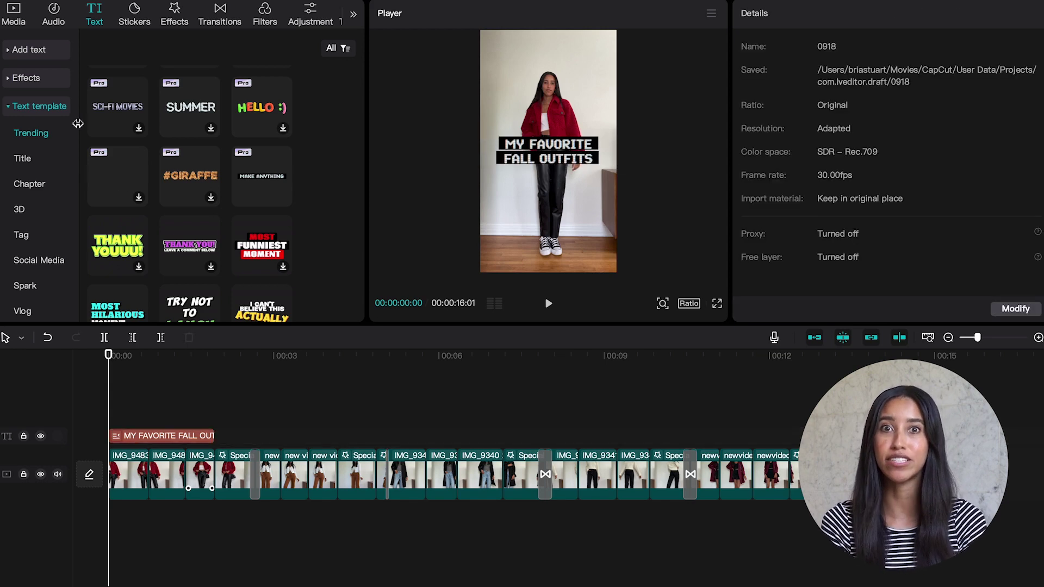
Add the Dark BGM track from Music > Beats under the video from the timeline start
{"action": "left_click", "coordinate": [54, 17]}
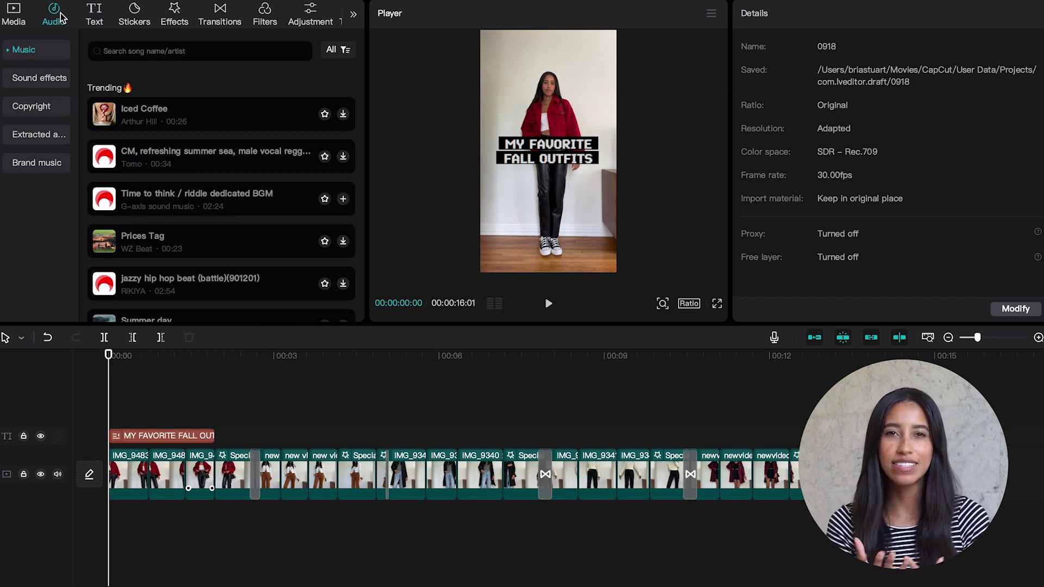
{"action": "left_click", "coordinate": [12, 50]}
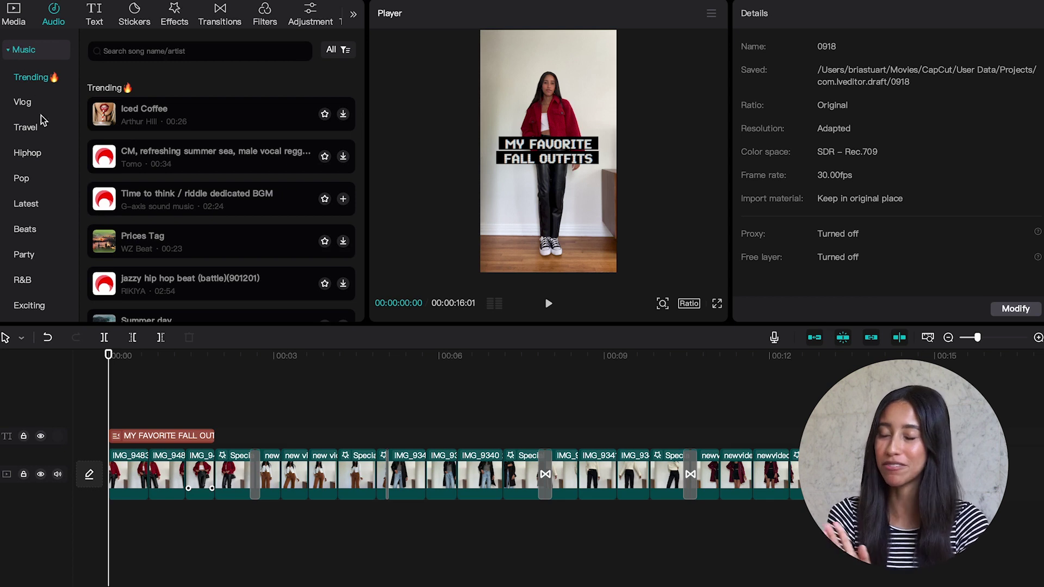
{"action": "left_click", "coordinate": [25, 229]}
{"action": "left_click_drag", "start_coordinate": [163, 114], "coordinate": [103, 545]}
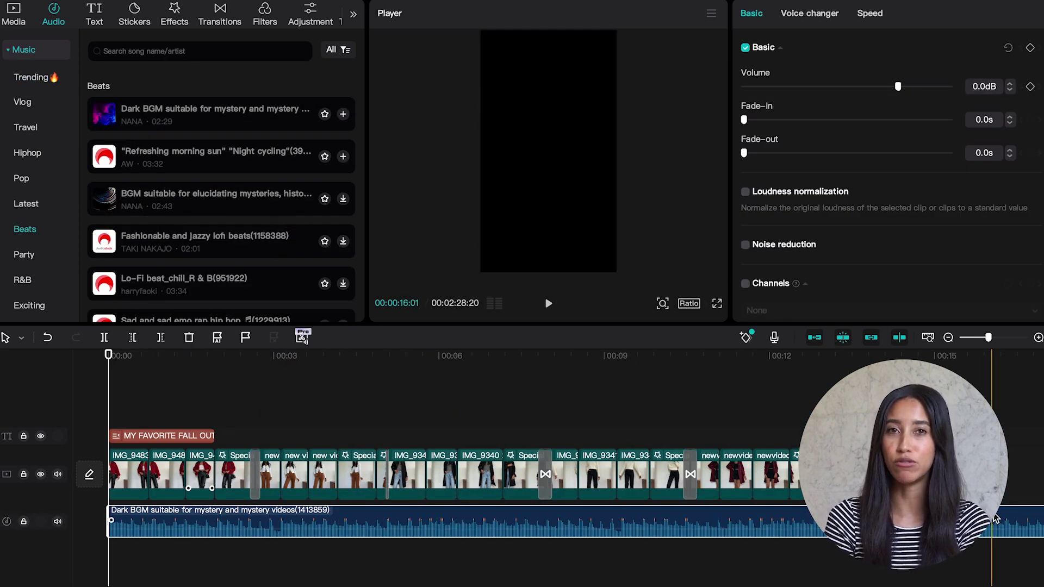
{"action": "left_click", "coordinate": [456, 126]}
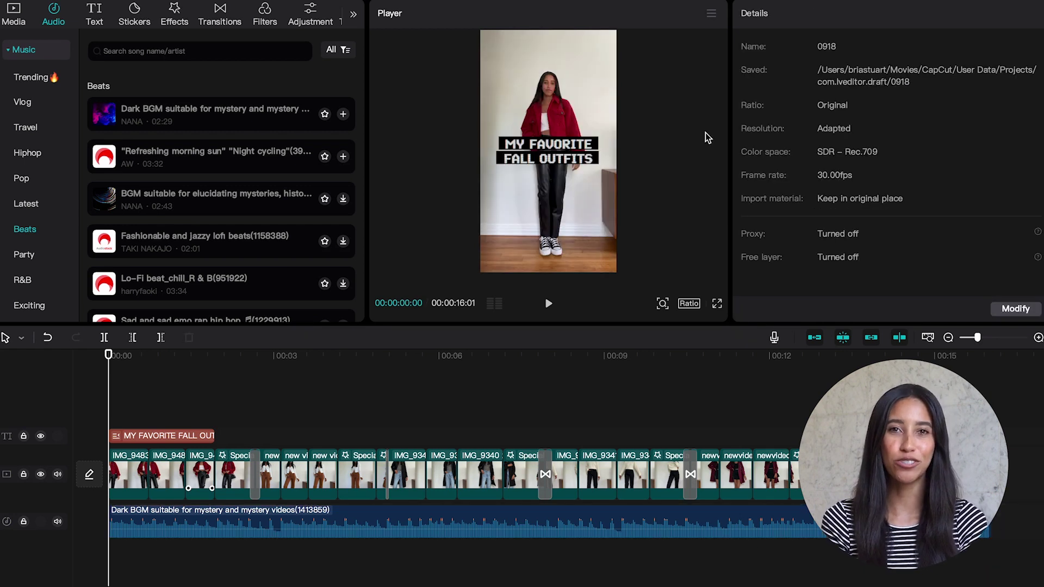
Play the finished 16-second edit in full-screen preview
{"action": "left_click", "coordinate": [717, 303]}
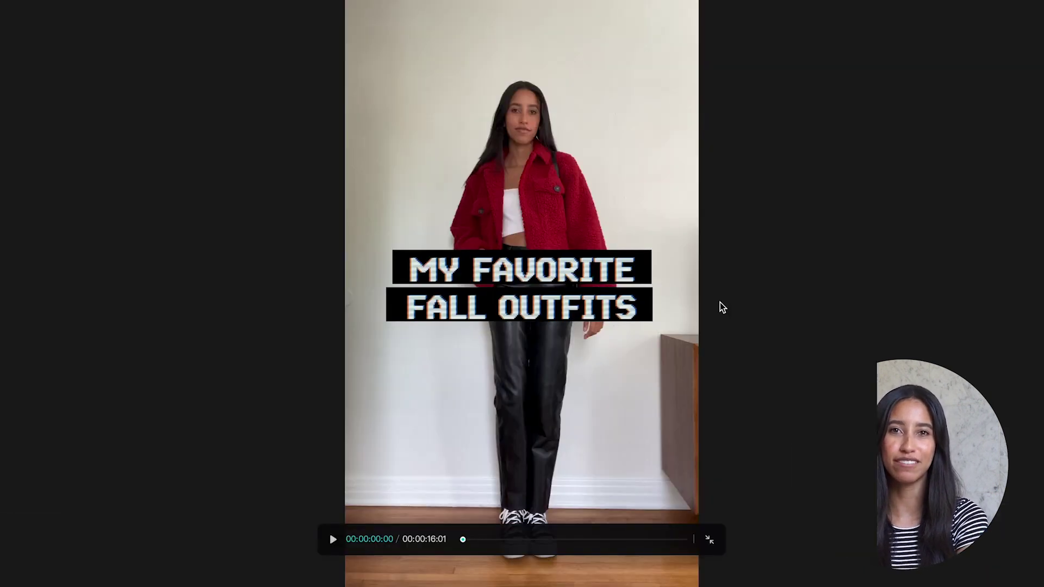
{"action": "key", "text": "space"}
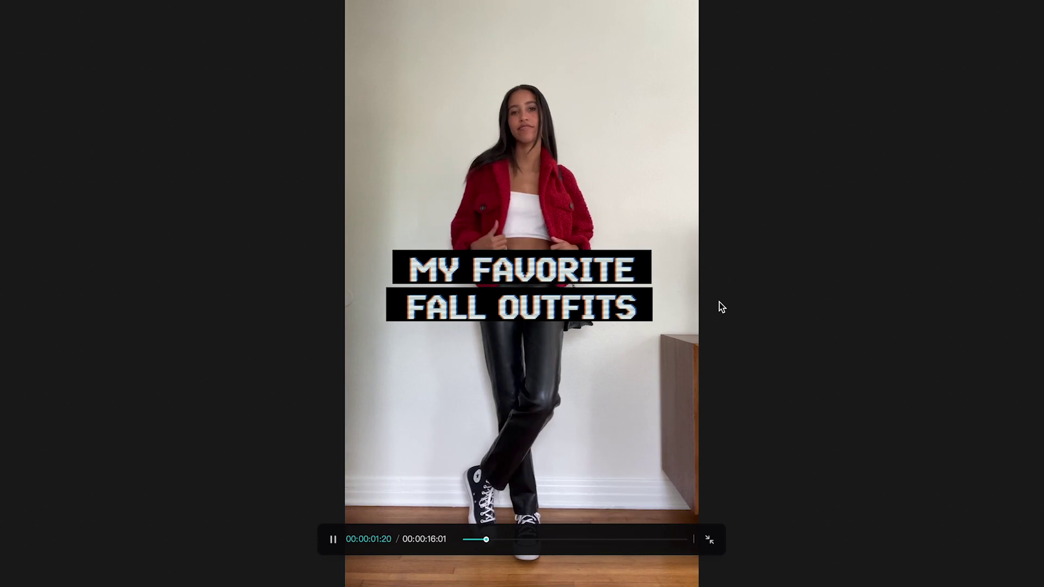